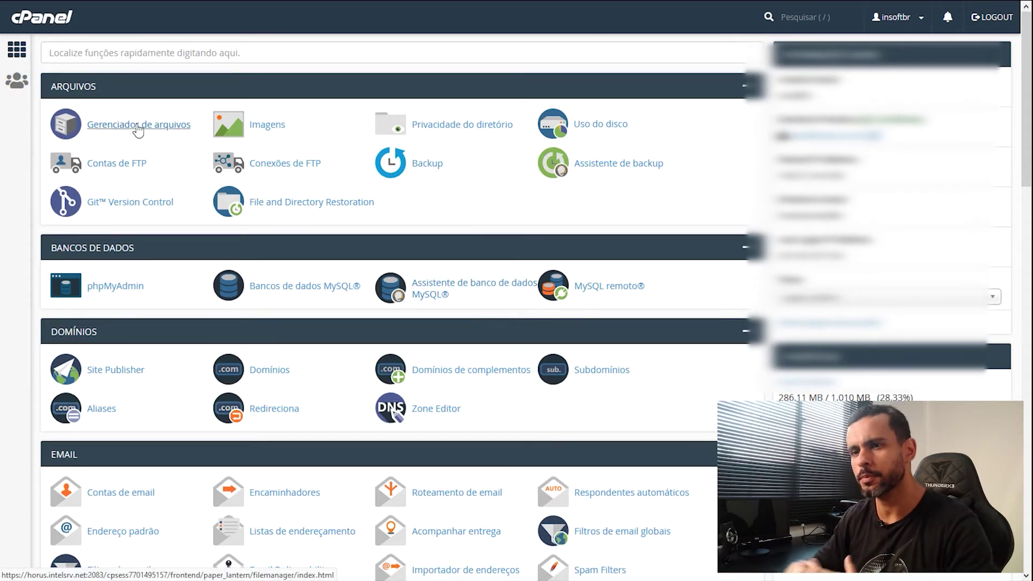
Open the www folder in the file manager and locate wp-config.php among the WordPress files
{"action": "left_click", "coordinate": [139, 128]}
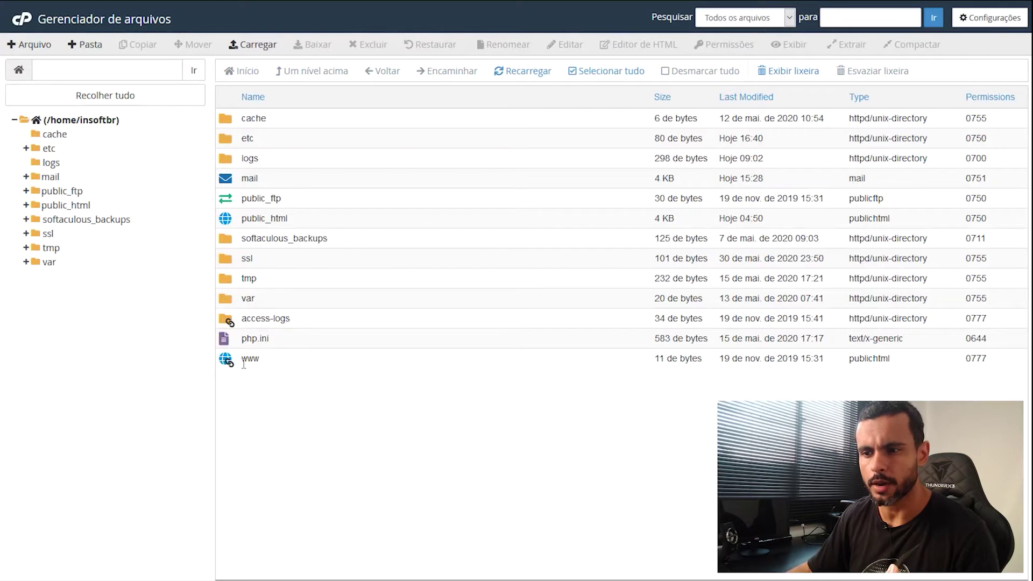
{"action": "double_click", "coordinate": [237, 360]}
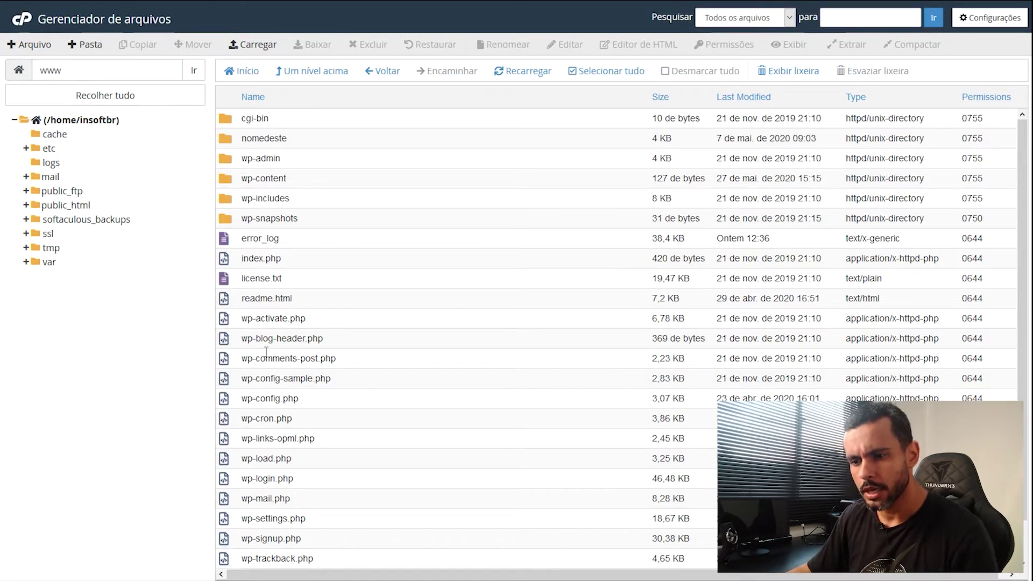
{"action": "scroll", "coordinate": [382, 357], "scroll_direction": "down", "scroll_amount": 1}
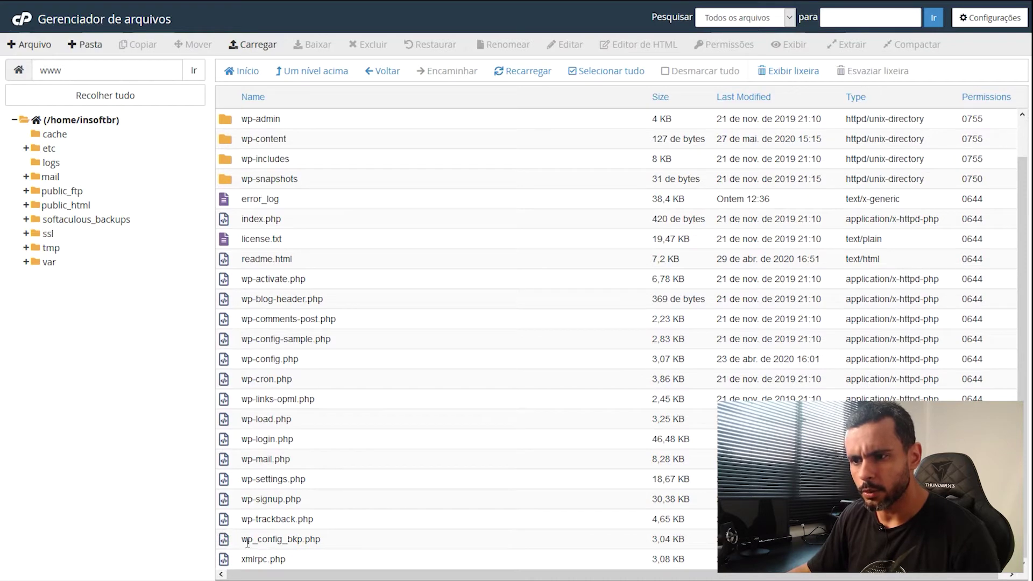
{"action": "scroll", "coordinate": [257, 337], "scroll_direction": "up", "scroll_amount": 1}
{"action": "scroll", "coordinate": [273, 401], "scroll_direction": "down", "scroll_amount": 1}
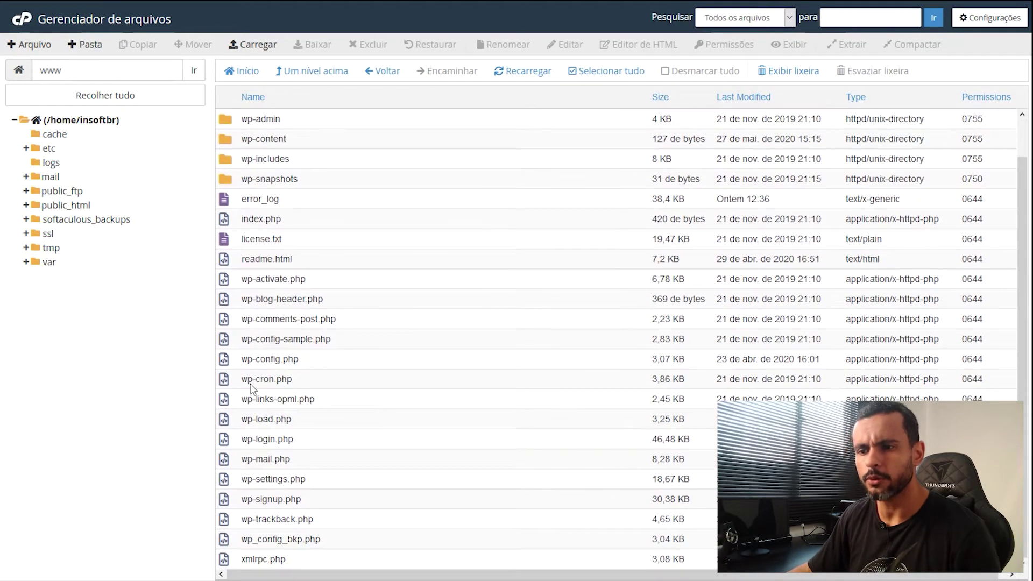
Open wp-config.php in the code editor, accepting the character-encoding dialog
{"action": "left_click", "coordinate": [237, 361]}
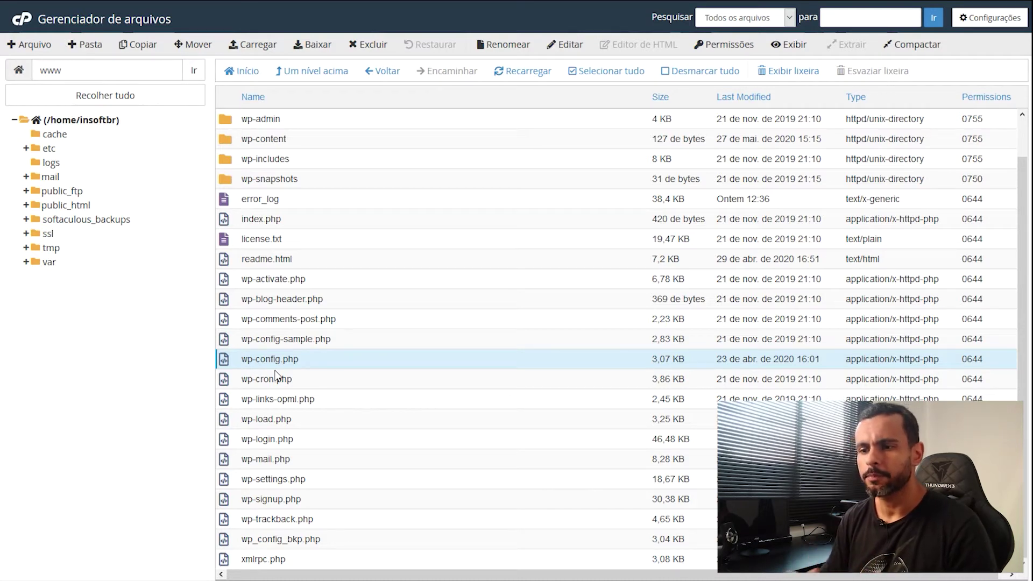
{"action": "right_click", "coordinate": [235, 361]}
{"action": "left_click", "coordinate": [271, 407]}
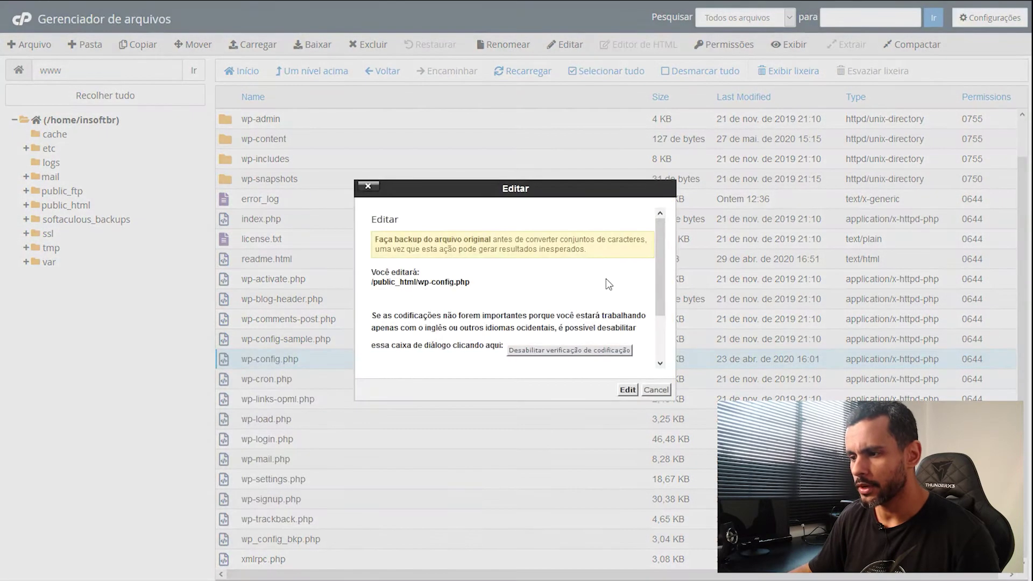
{"action": "left_click", "coordinate": [627, 390]}
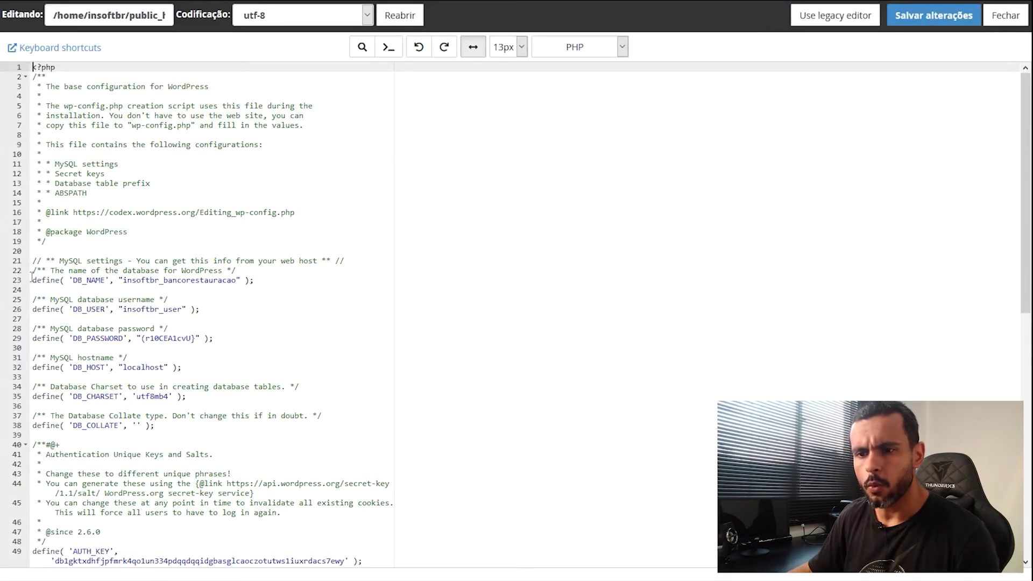
Examine the database name, username, password and host definitions in wp-config.php, along with the authentication keys below them
{"action": "left_click_drag", "start_coordinate": [30, 277], "coordinate": [320, 278]}
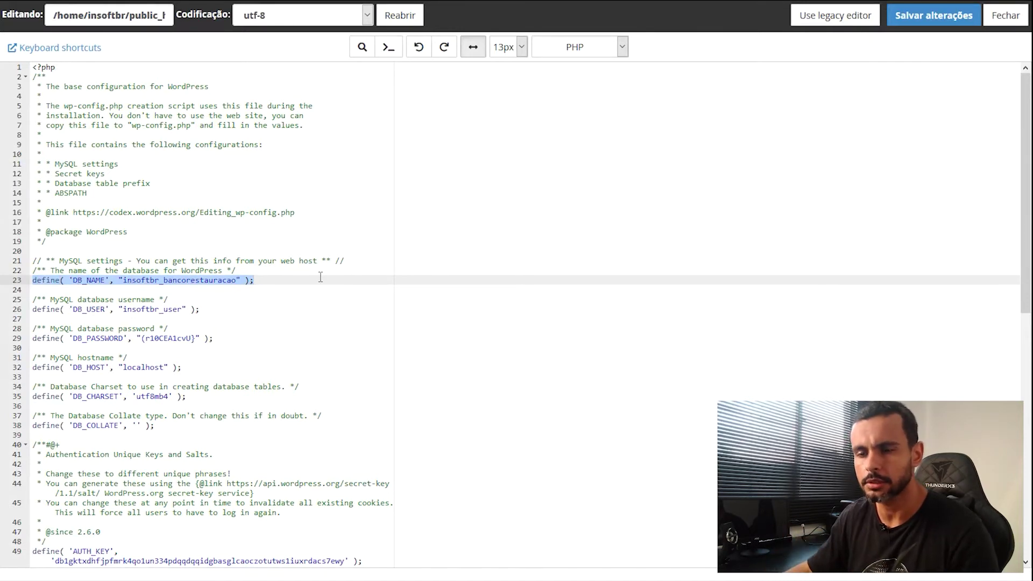
{"action": "double_click", "coordinate": [154, 281]}
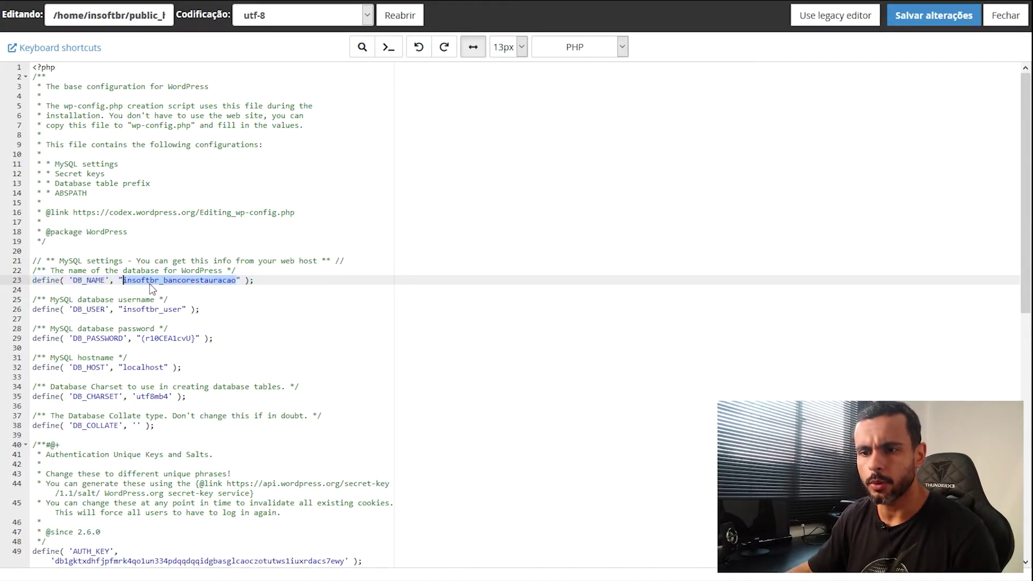
{"action": "double_click", "coordinate": [139, 310]}
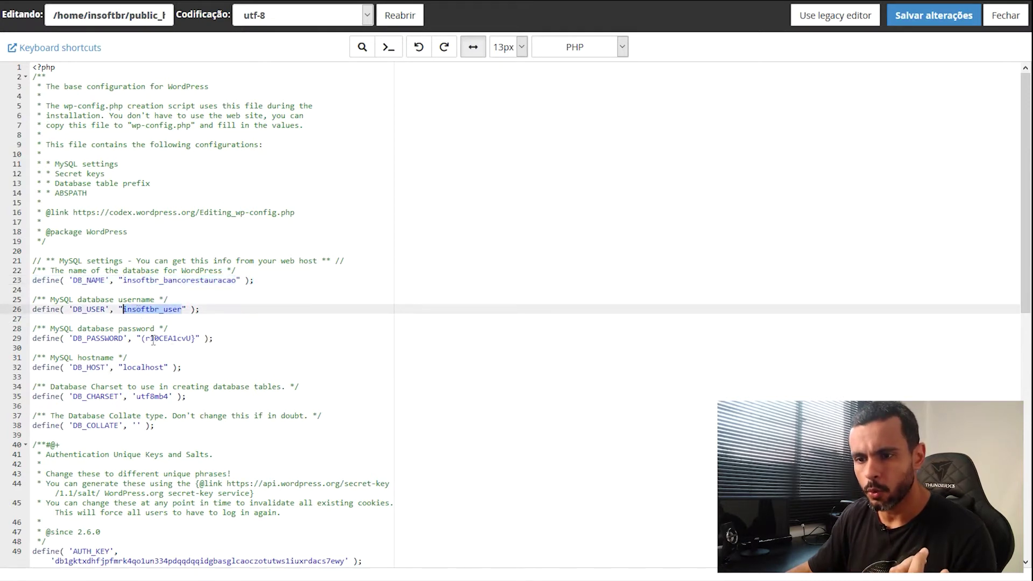
{"action": "left_click_drag", "start_coordinate": [141, 339], "coordinate": [196, 336]}
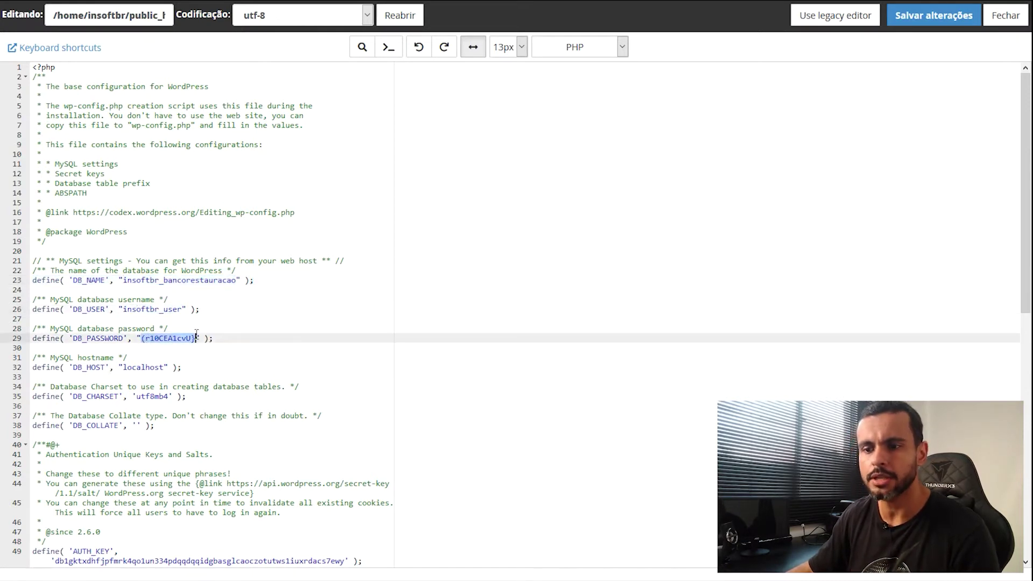
{"action": "double_click", "coordinate": [137, 368]}
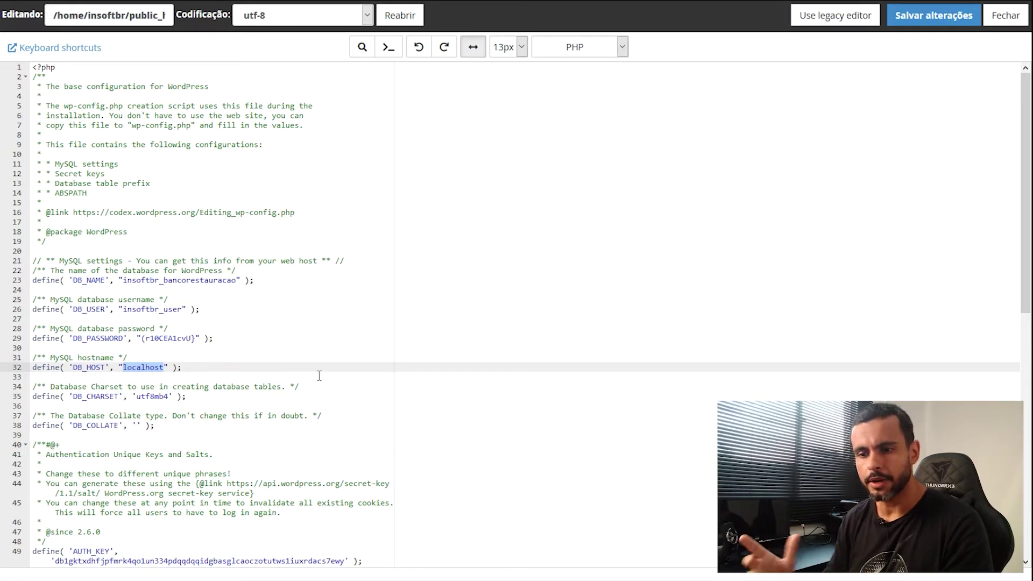
{"action": "scroll", "coordinate": [319, 376], "scroll_direction": "down", "scroll_amount": 9}
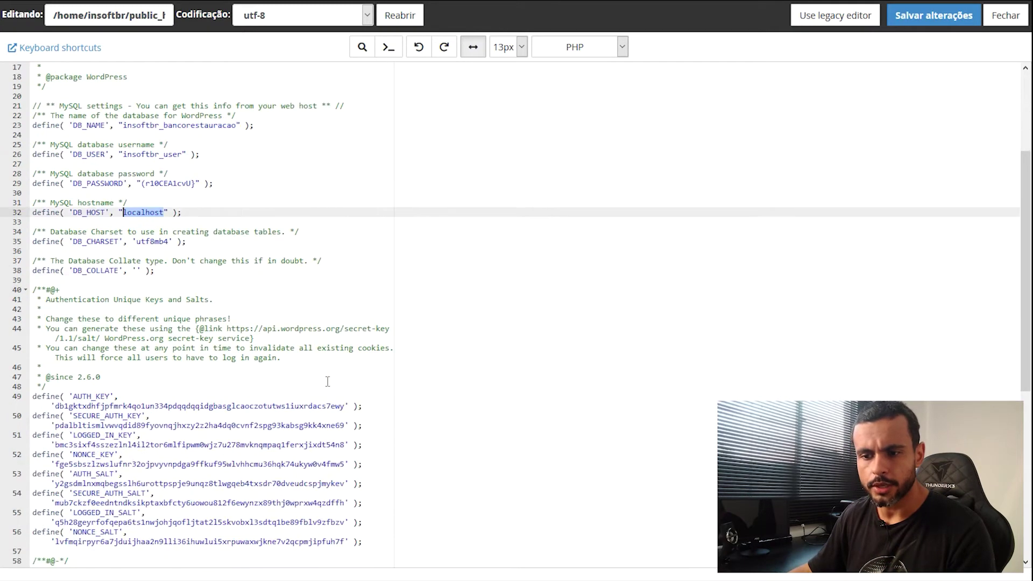
{"action": "scroll", "coordinate": [322, 421], "scroll_direction": "up", "scroll_amount": 9}
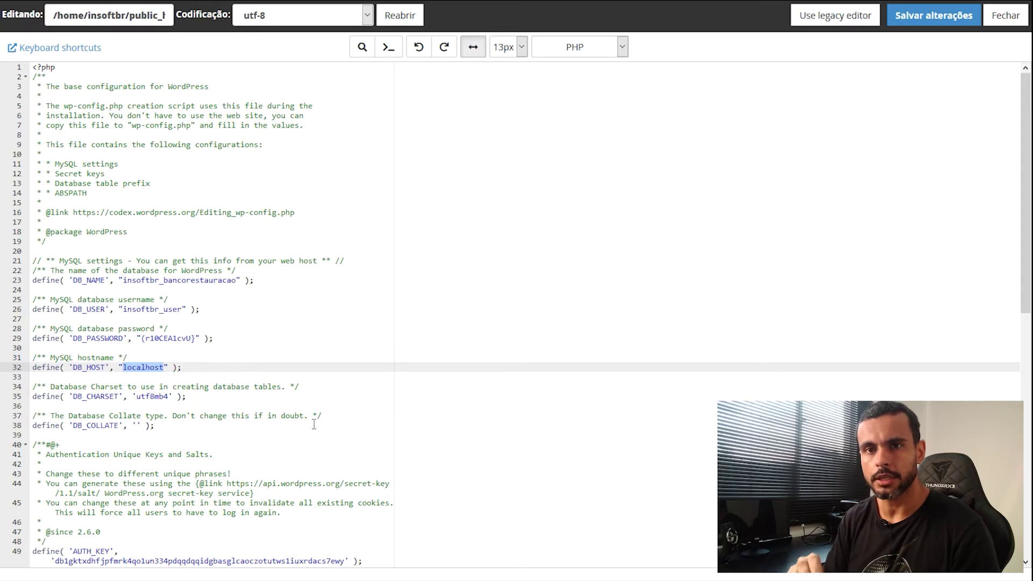
Browse the wp53_options table of the insoftbr_bancorestauracao database in phpMyAdmin, and close phpMyAdmin when finished
{"action": "key", "text": "F11"}
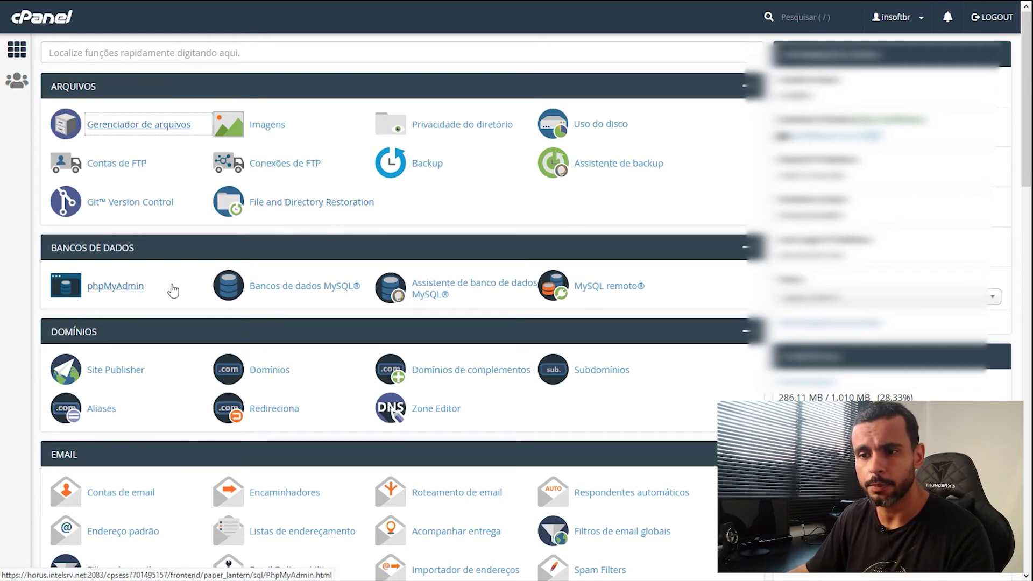
{"action": "left_click", "coordinate": [115, 287]}
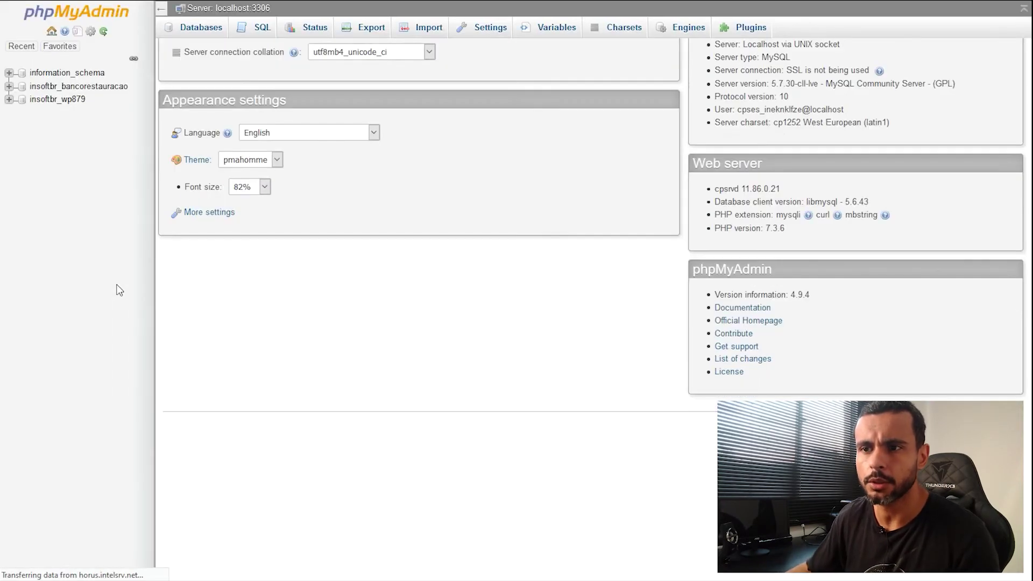
{"action": "left_click", "coordinate": [64, 86]}
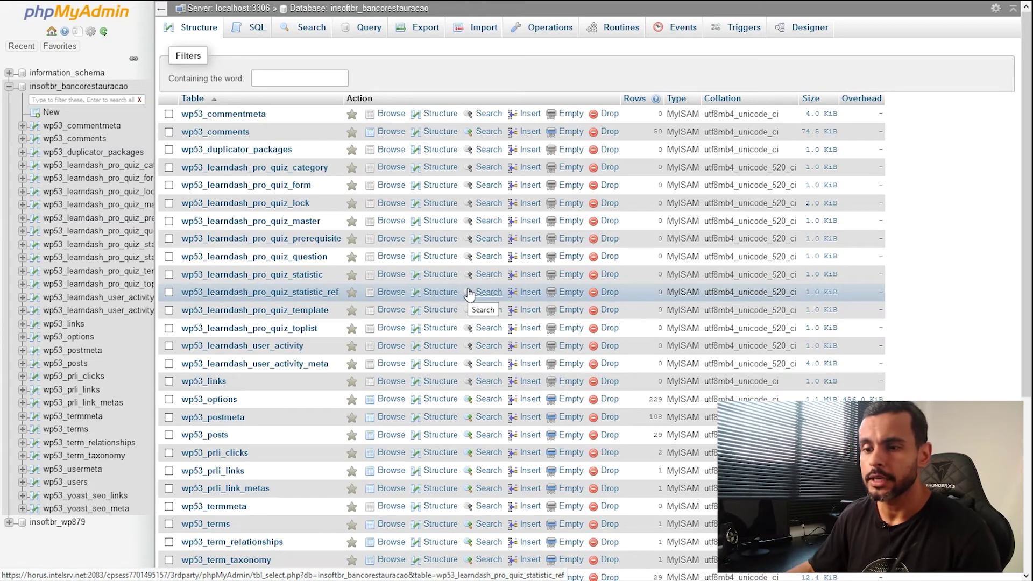
{"action": "scroll", "coordinate": [461, 298], "scroll_direction": "down", "scroll_amount": 1}
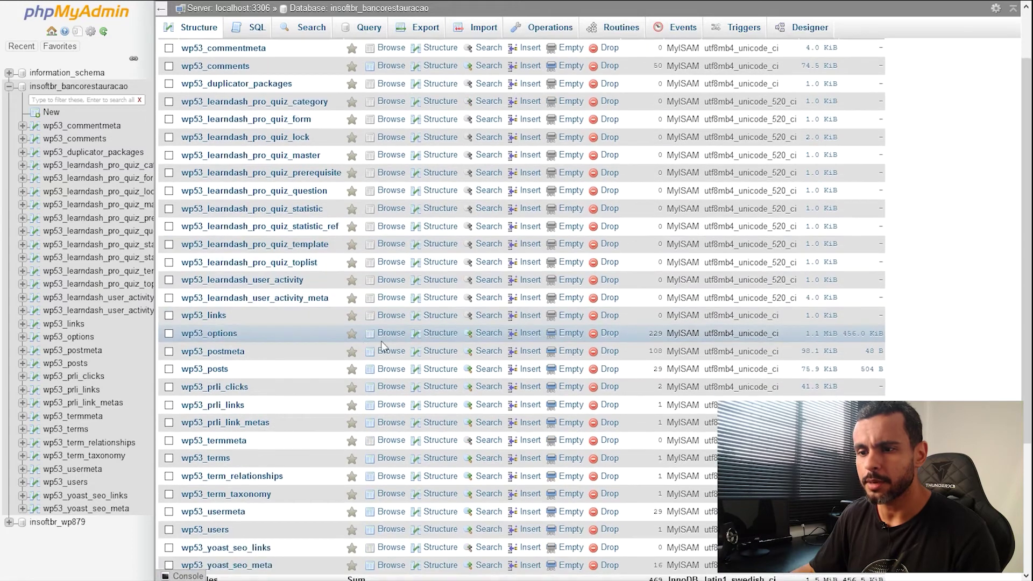
{"action": "left_click", "coordinate": [215, 337]}
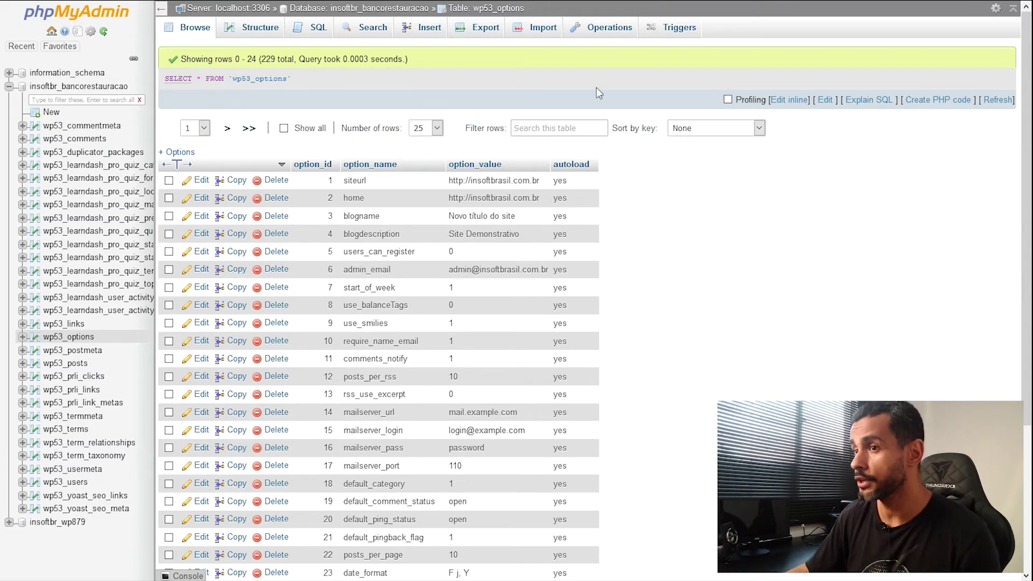
{"action": "mouse_move", "coordinate": [938, 1]}
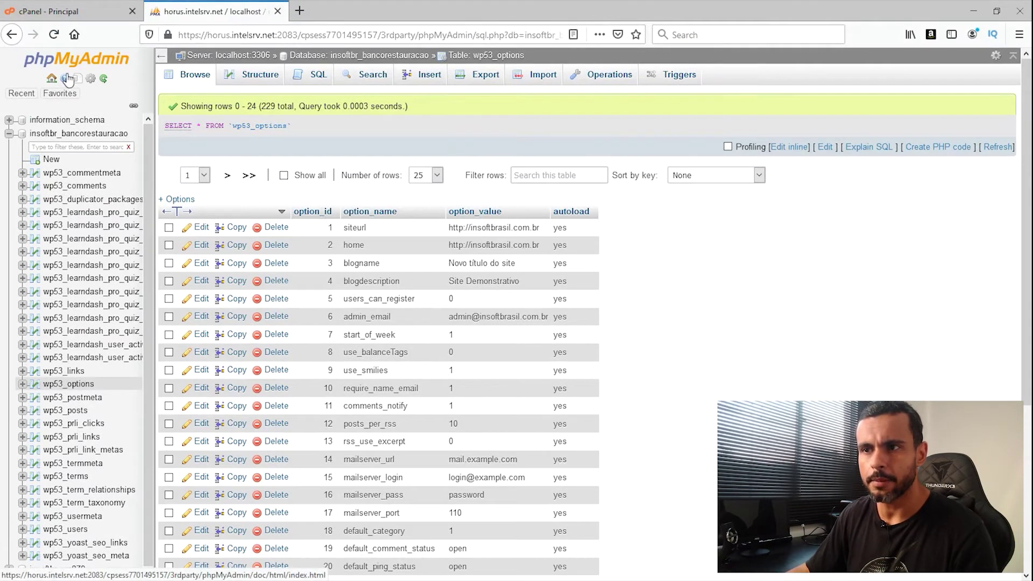
{"action": "left_click", "coordinate": [278, 10]}
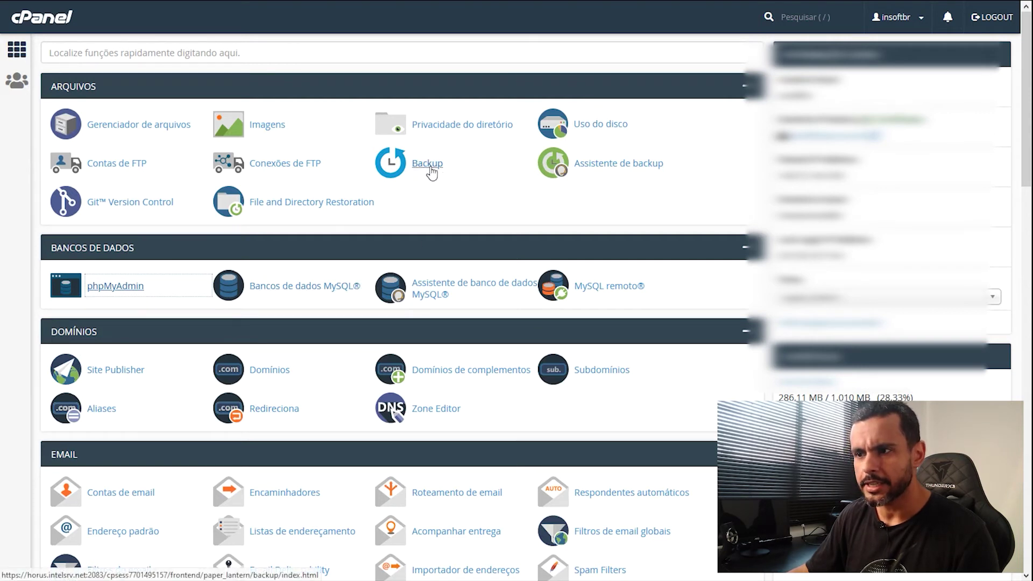
Download a partial backup of the home directory from the Backup page, saving it as backup-insoftbrasil.com.br-6-9-2020.tar.gz
{"action": "left_click", "coordinate": [429, 166]}
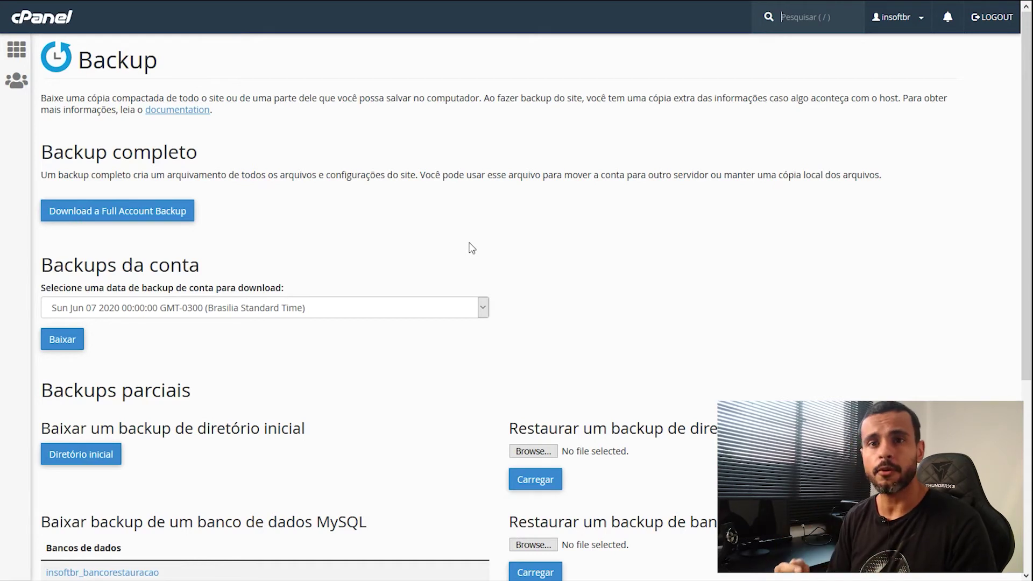
{"action": "key", "text": "slash"}
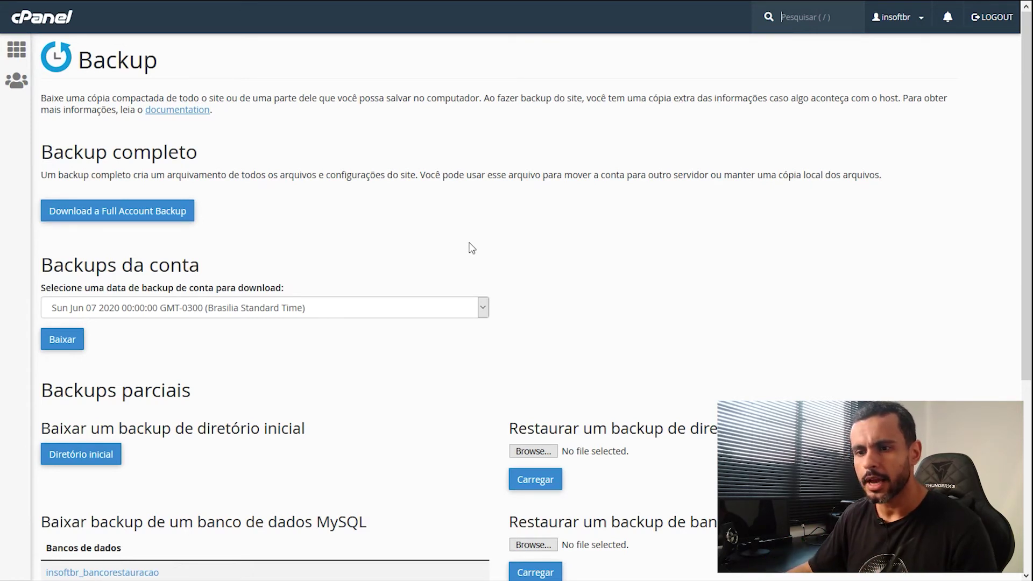
{"action": "scroll", "coordinate": [470, 246], "scroll_direction": "down", "scroll_amount": 3}
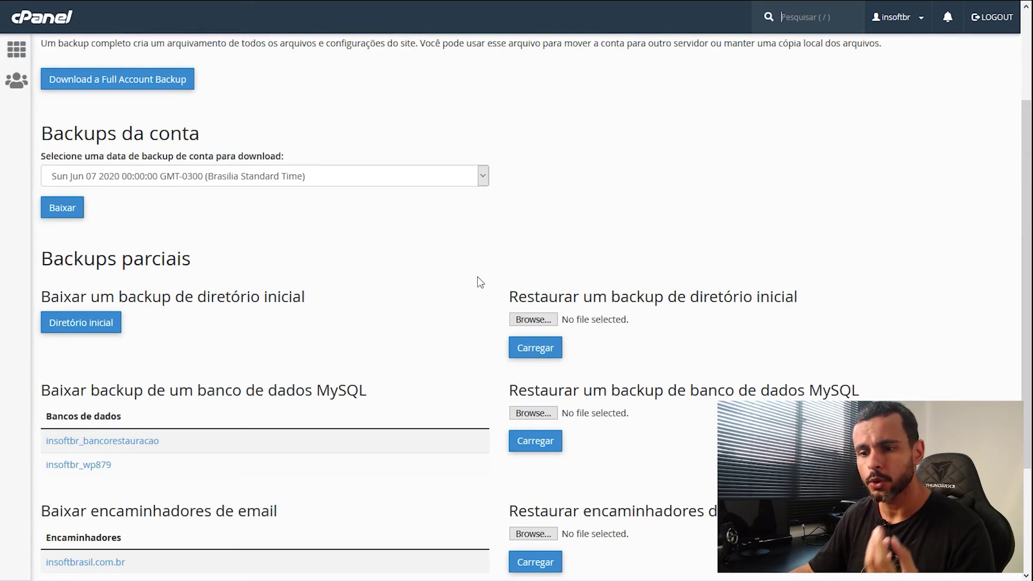
{"action": "scroll", "coordinate": [478, 280], "scroll_direction": "down", "scroll_amount": 3}
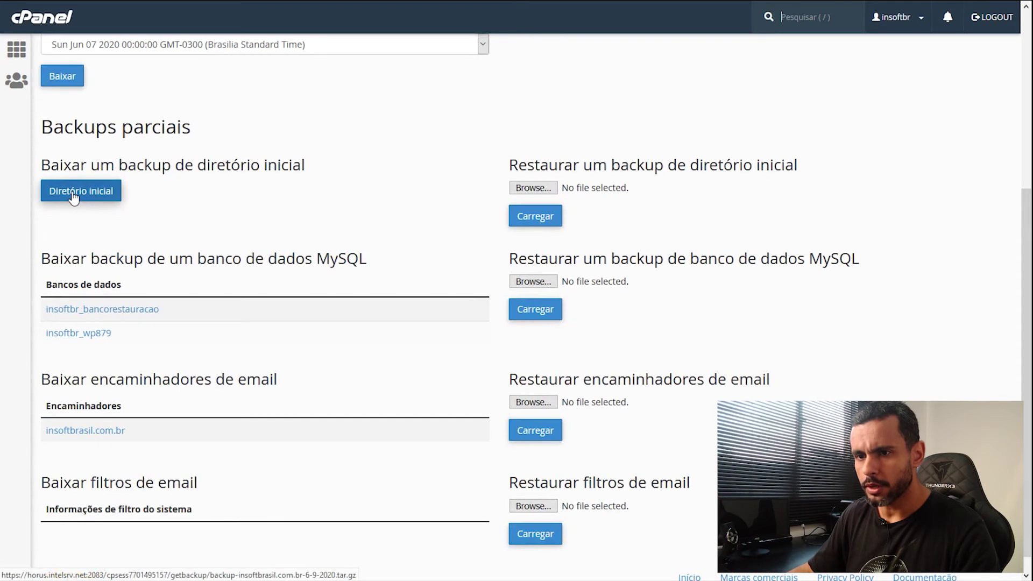
{"action": "left_click_drag", "start_coordinate": [42, 164], "coordinate": [305, 170]}
{"action": "left_click", "coordinate": [305, 180]}
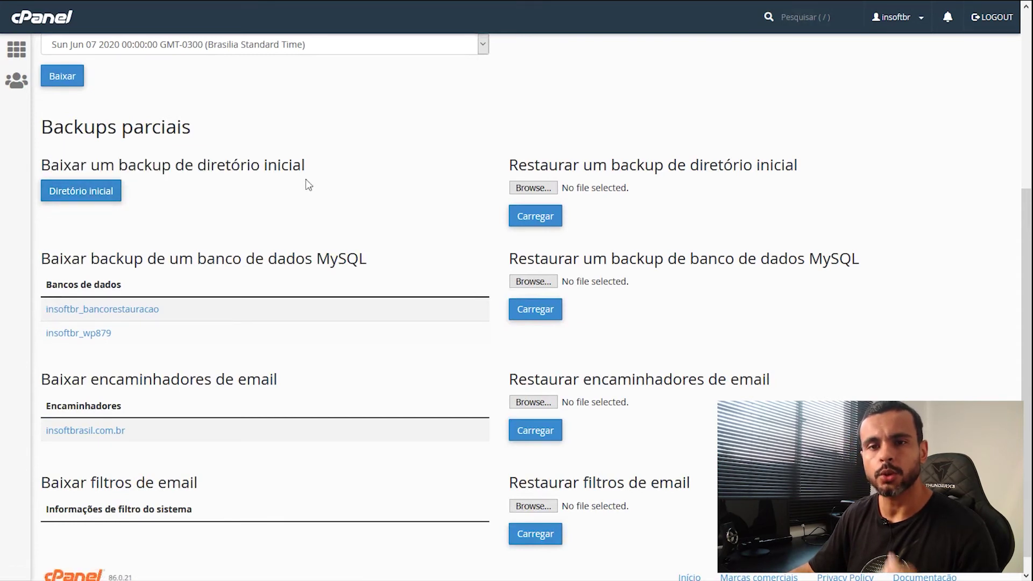
{"action": "left_click", "coordinate": [79, 195]}
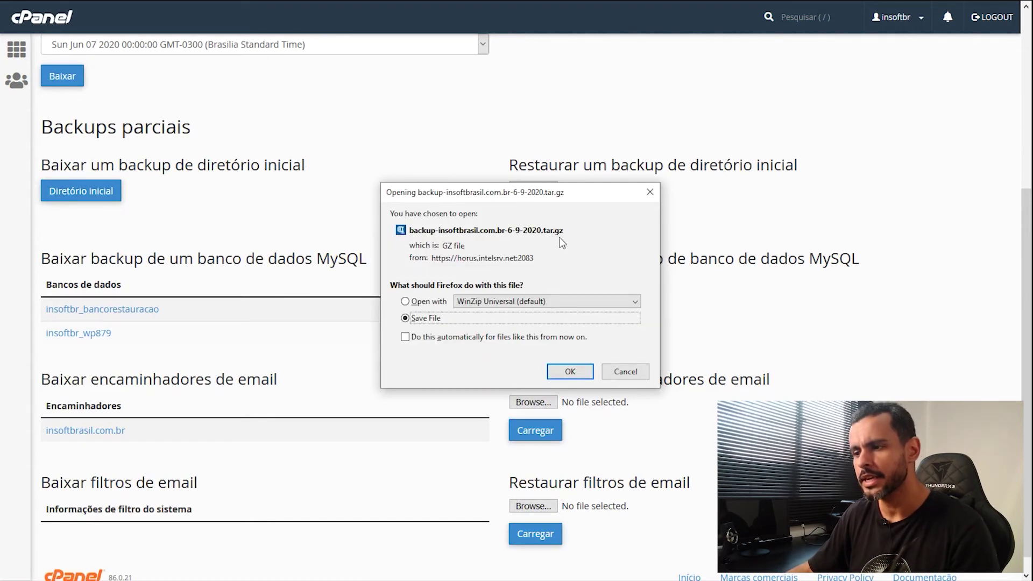
{"action": "left_click", "coordinate": [566, 372]}
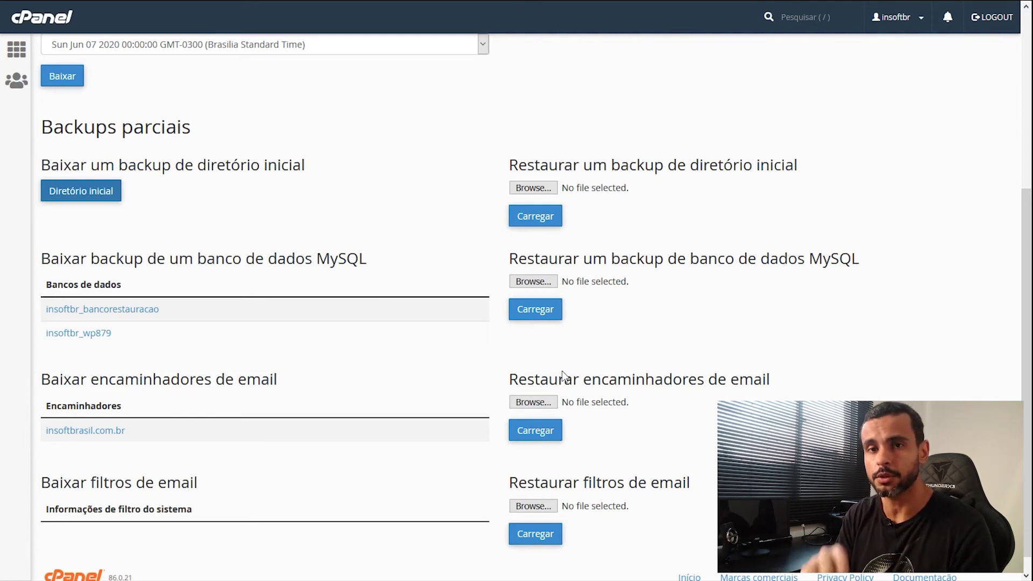
Download the MySQL backup of the insoftbr_bancorestauracao database, saving the file insoftbr_bancorestauracao.sql.gz
{"action": "scroll", "coordinate": [129, 295], "scroll_direction": "down", "scroll_amount": 1}
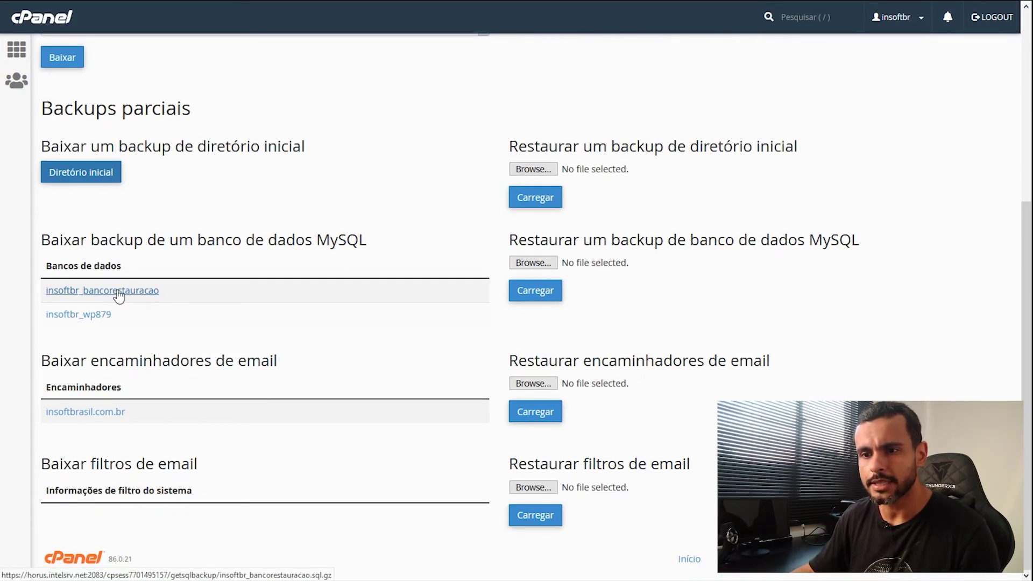
{"action": "left_click_drag", "start_coordinate": [43, 266], "coordinate": [138, 278]}
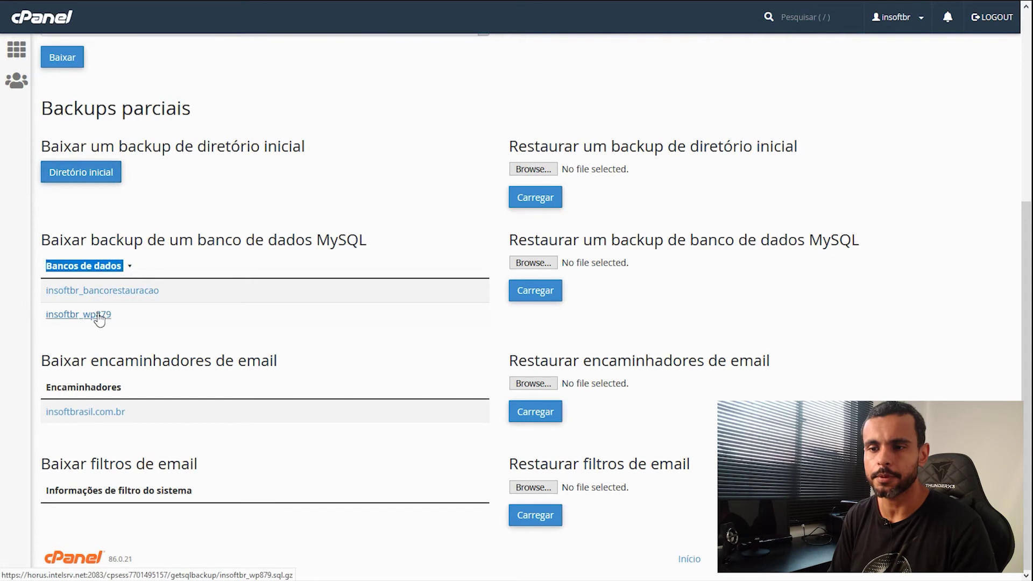
{"action": "left_click", "coordinate": [190, 274]}
{"action": "left_click", "coordinate": [190, 273]}
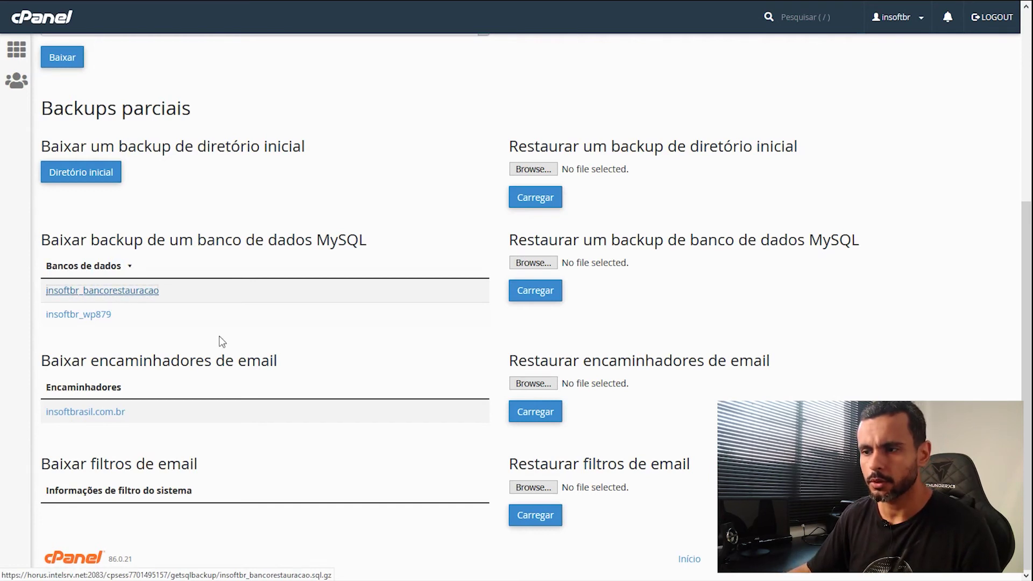
{"action": "left_click", "coordinate": [67, 291]}
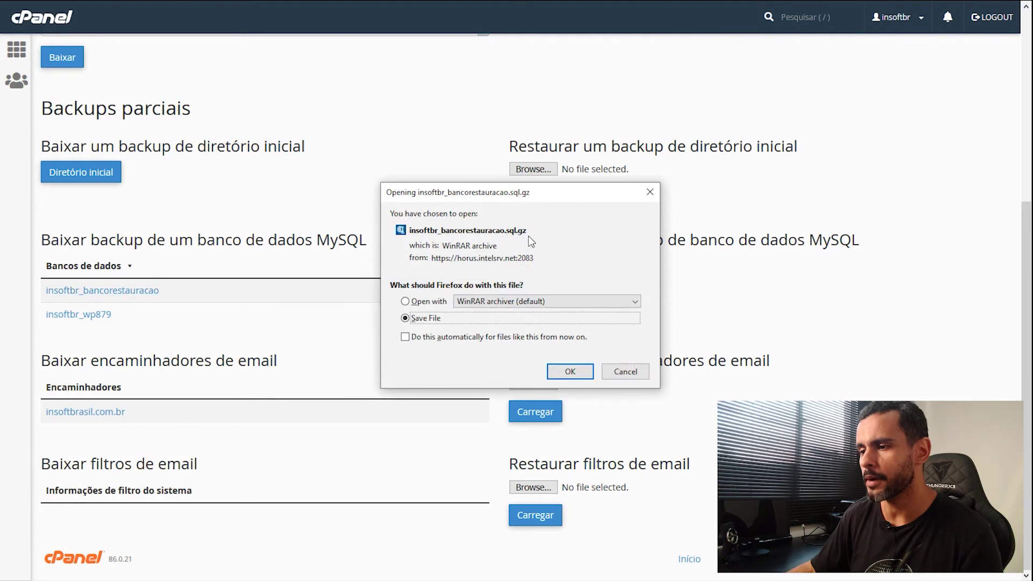
{"action": "left_click", "coordinate": [565, 374]}
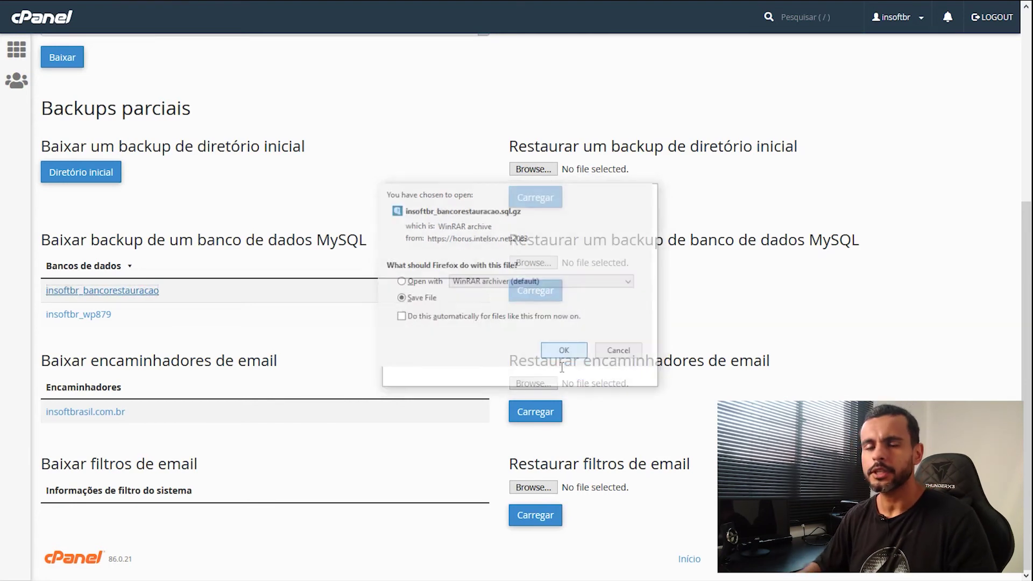